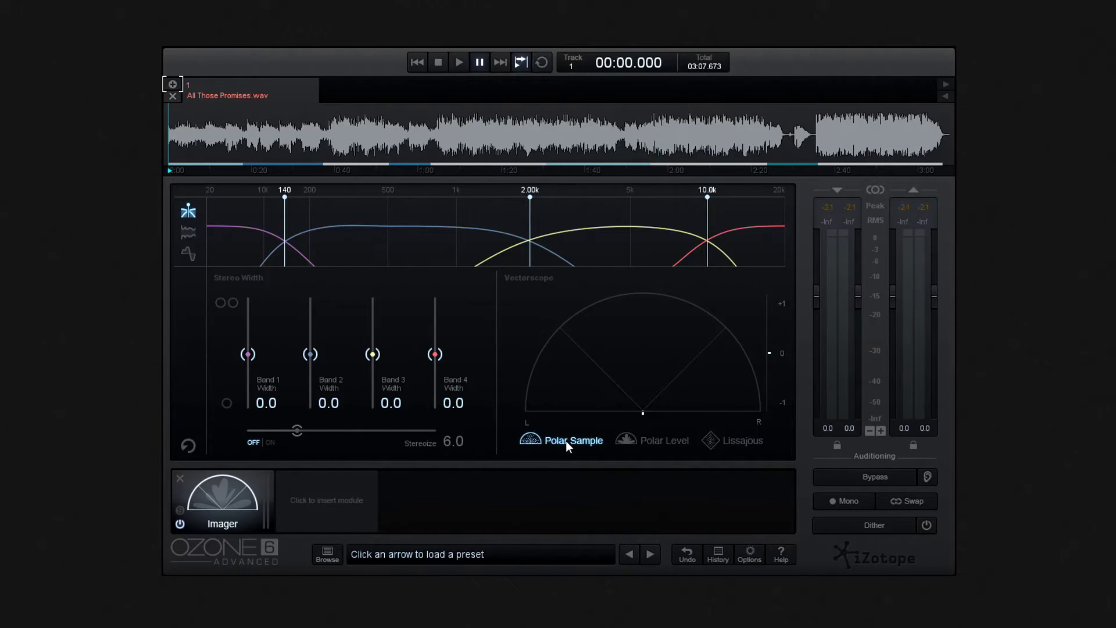
# Switch the Imager vectorscope to the Polar Level display.
pyautogui.click(649, 448)
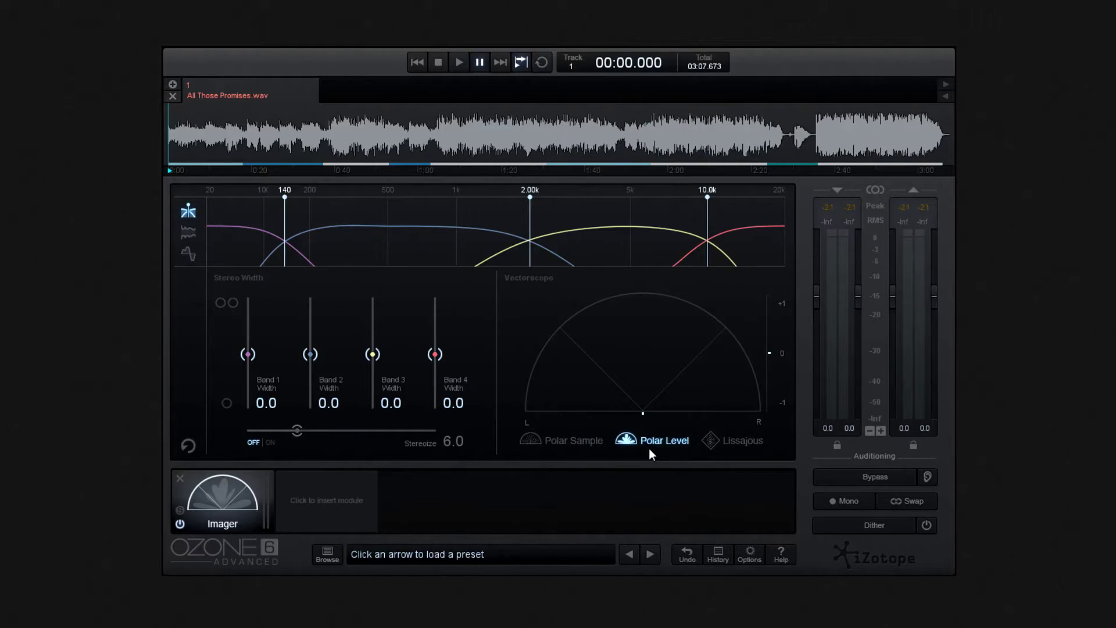
pyautogui.click(741, 441)
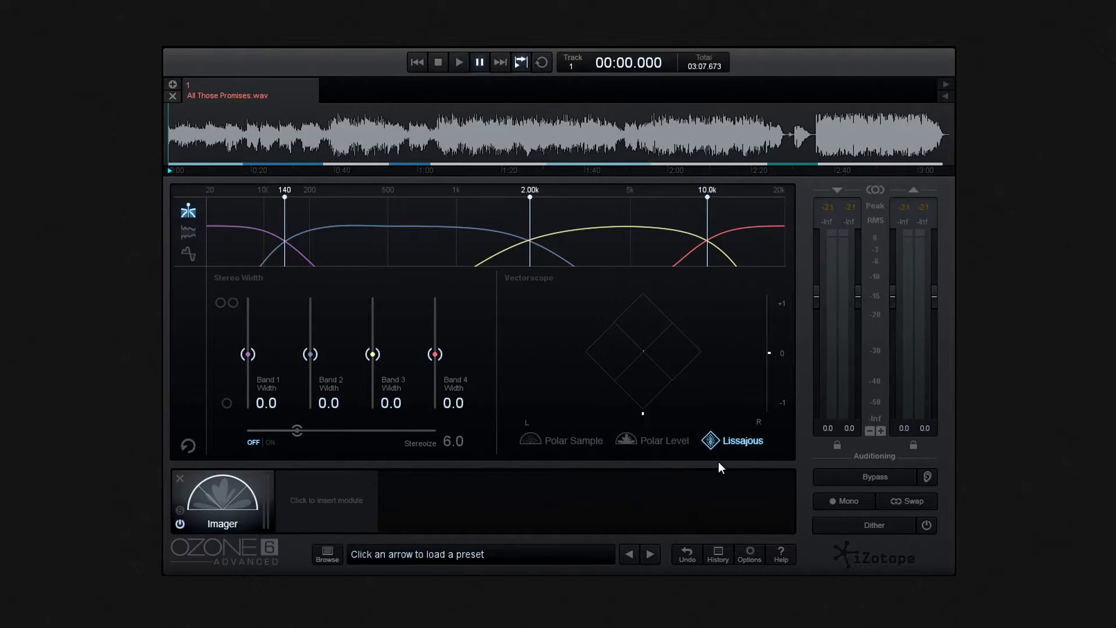
pyautogui.click(562, 440)
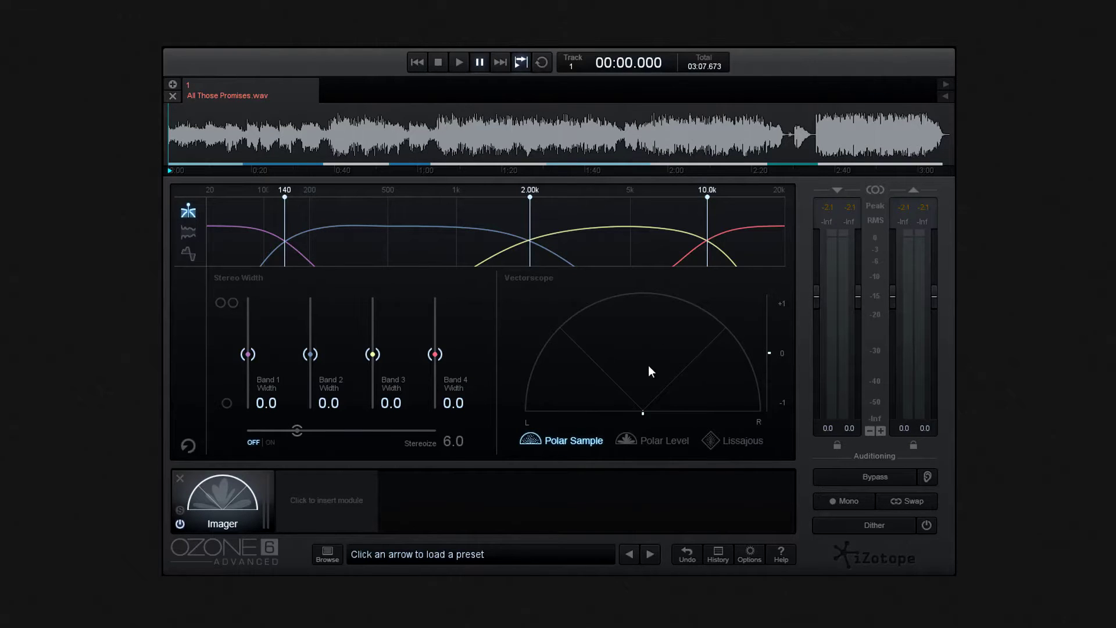
pyautogui.click(459, 63)
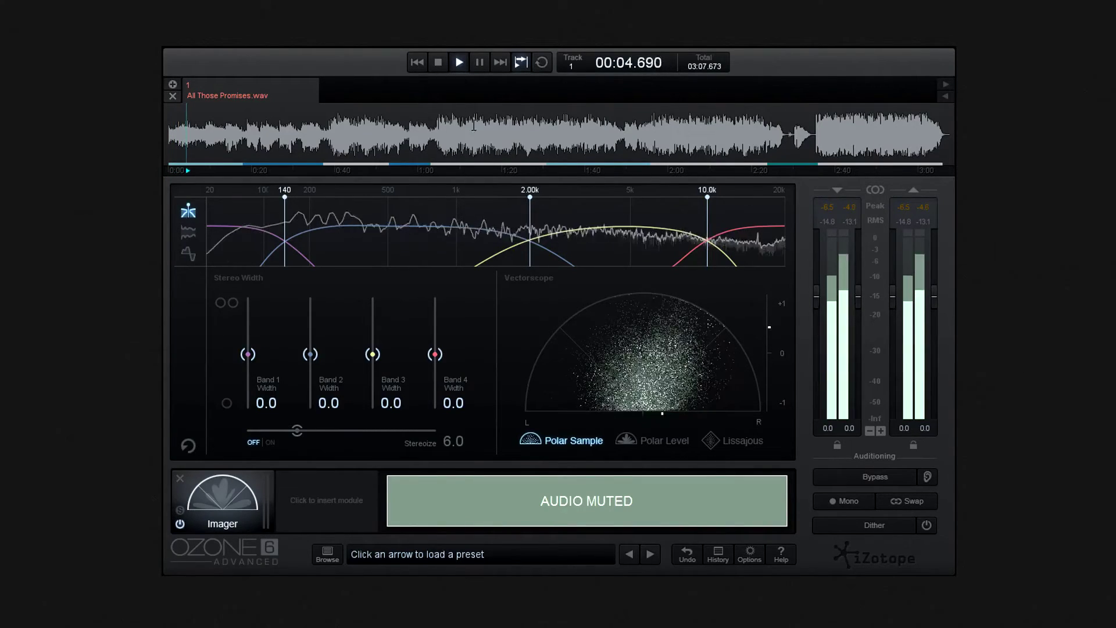
pyautogui.click(438, 62)
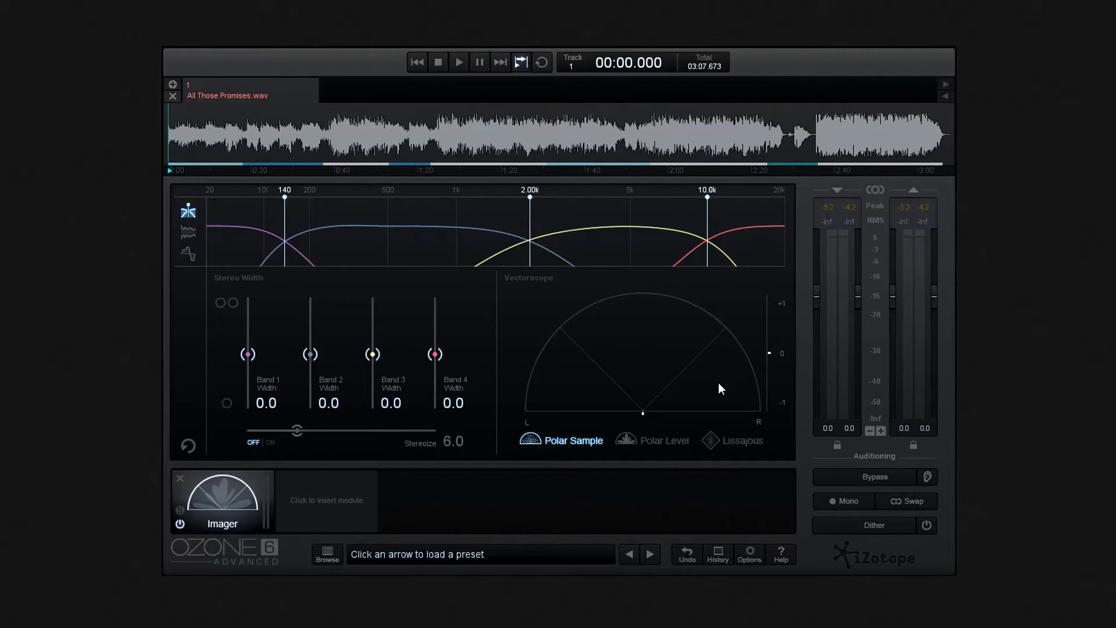
pyautogui.click(659, 440)
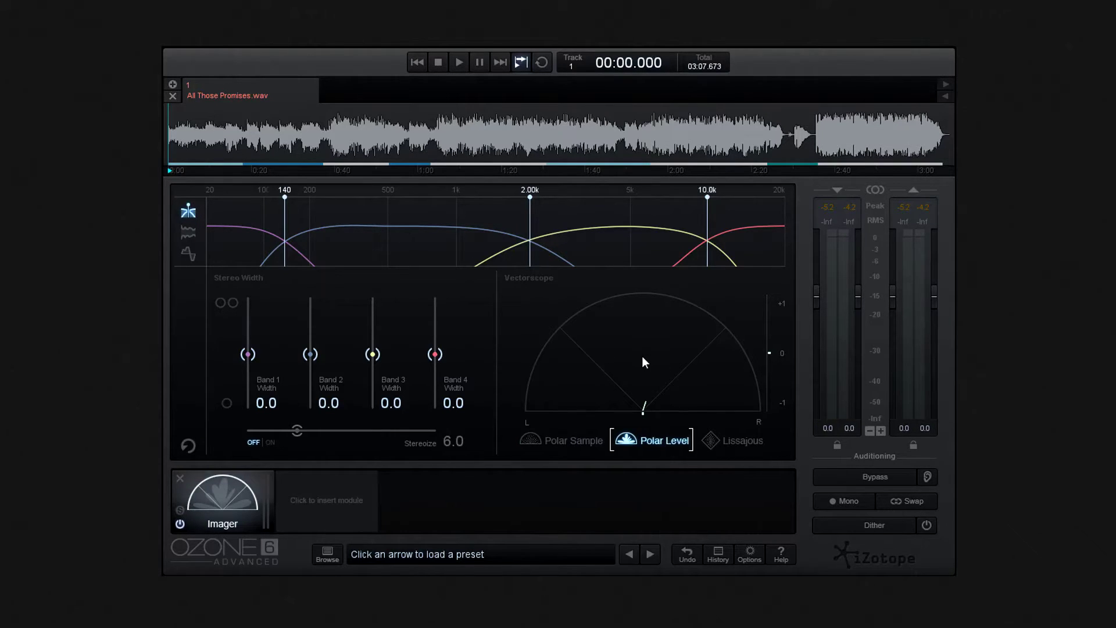
# Play and stop the track, then switch the vectorscope to Lissajous.
pyautogui.click(459, 60)
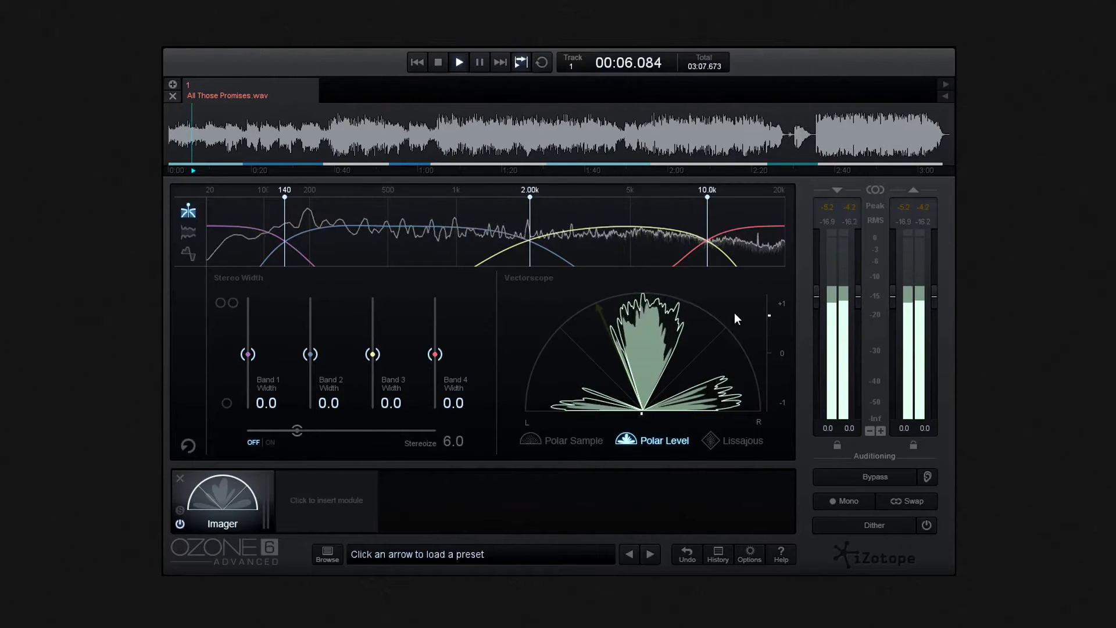
pyautogui.click(440, 63)
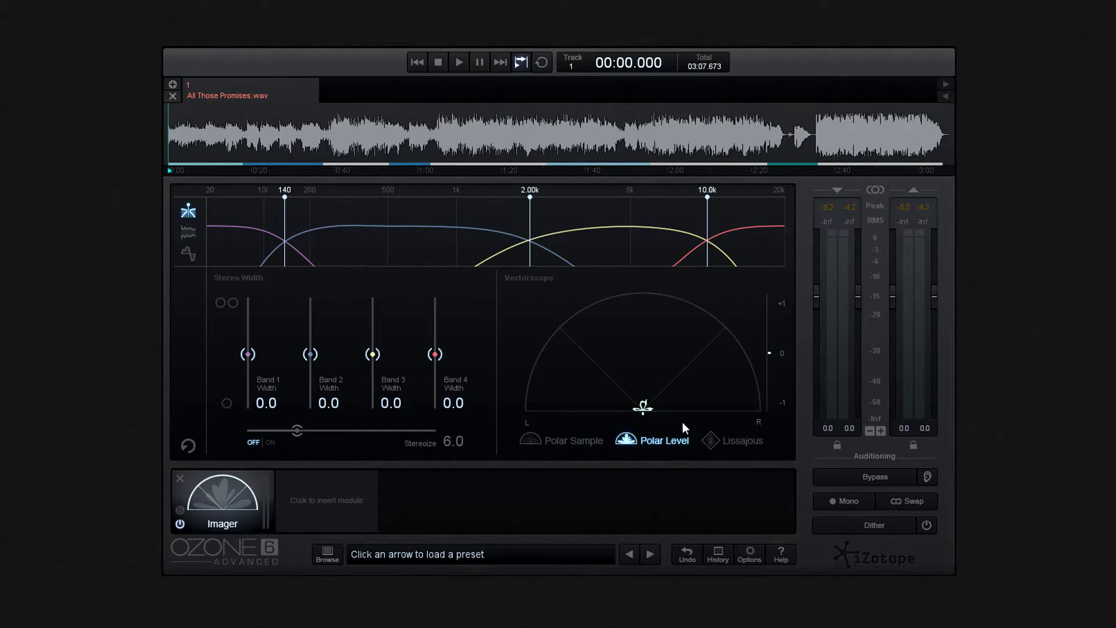
pyautogui.click(710, 442)
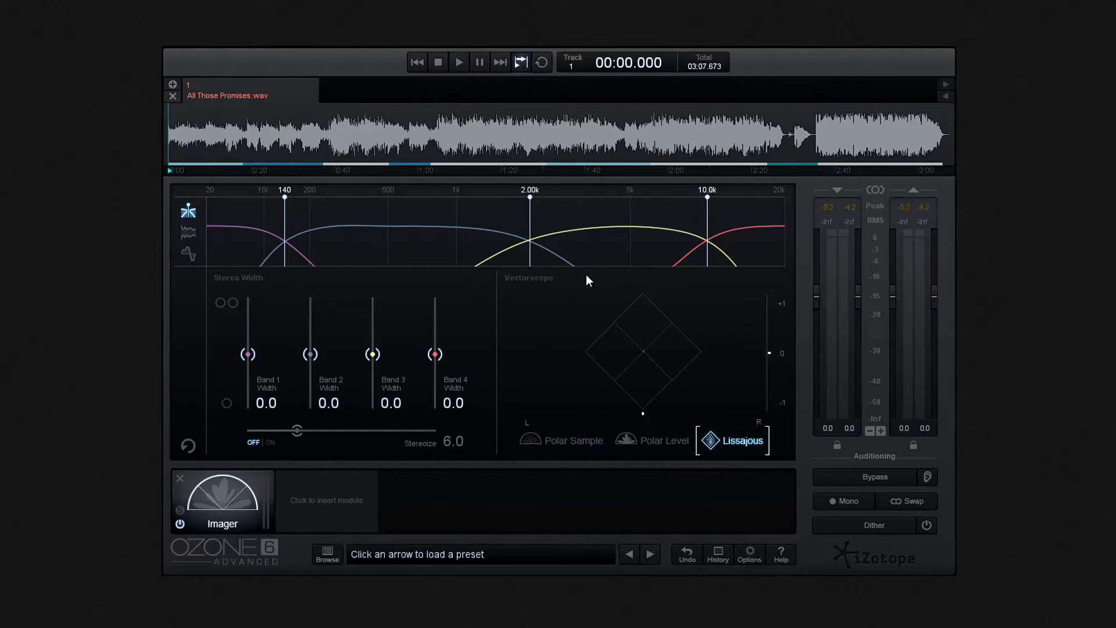
# Play All Those Promises.wav to watch the Lissajous trace.
pyautogui.click(457, 65)
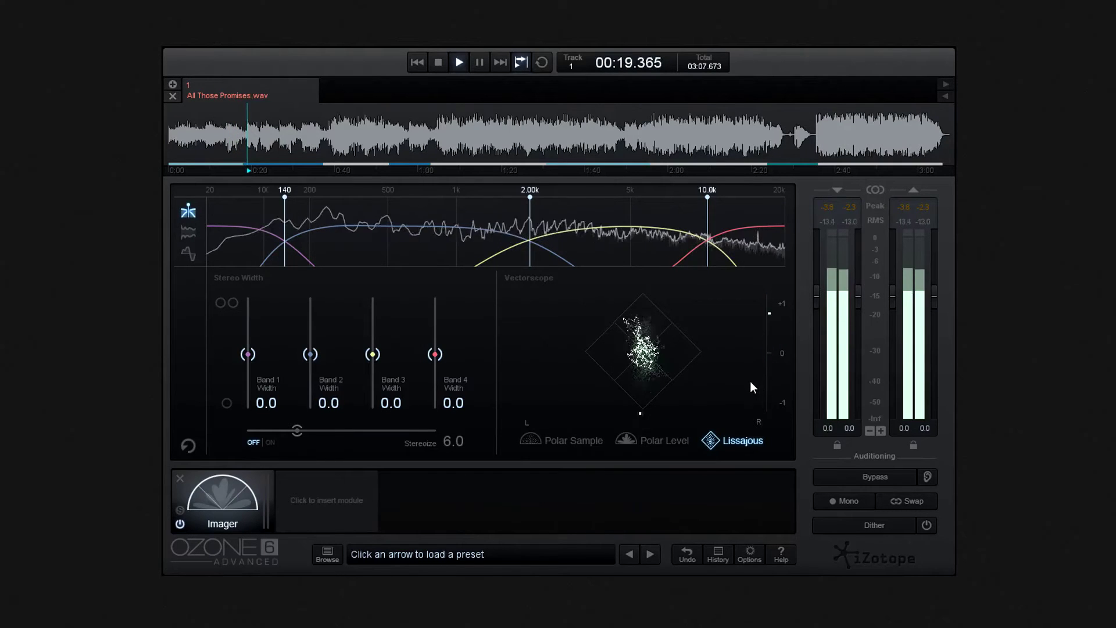
# Stop playback, then replay All Those Promises.wav from the start.
pyautogui.click(438, 63)
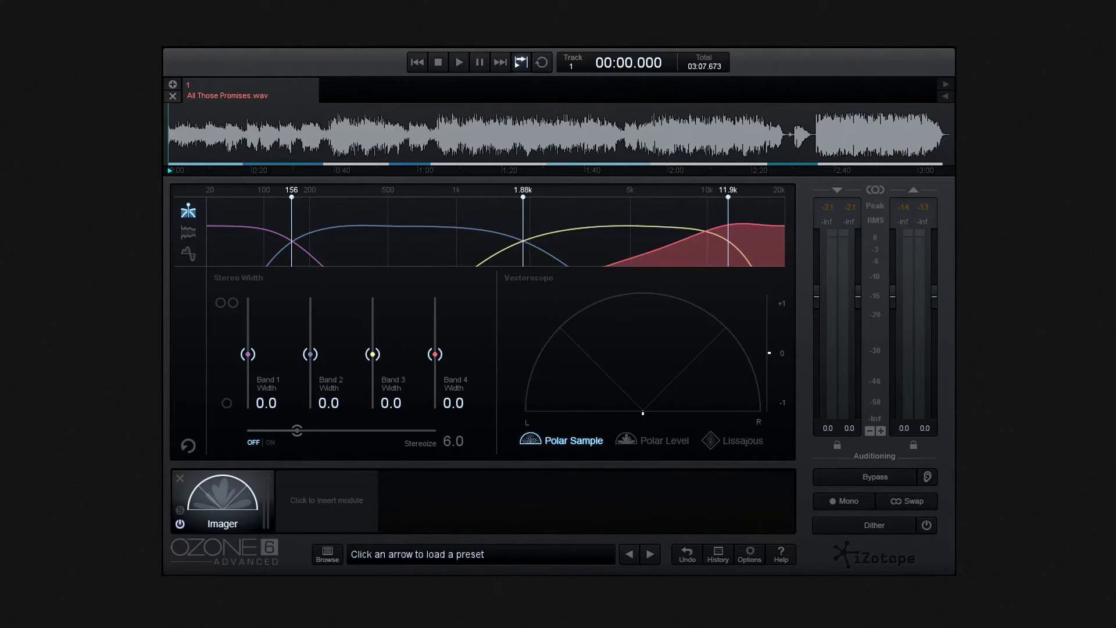
pyautogui.click(461, 63)
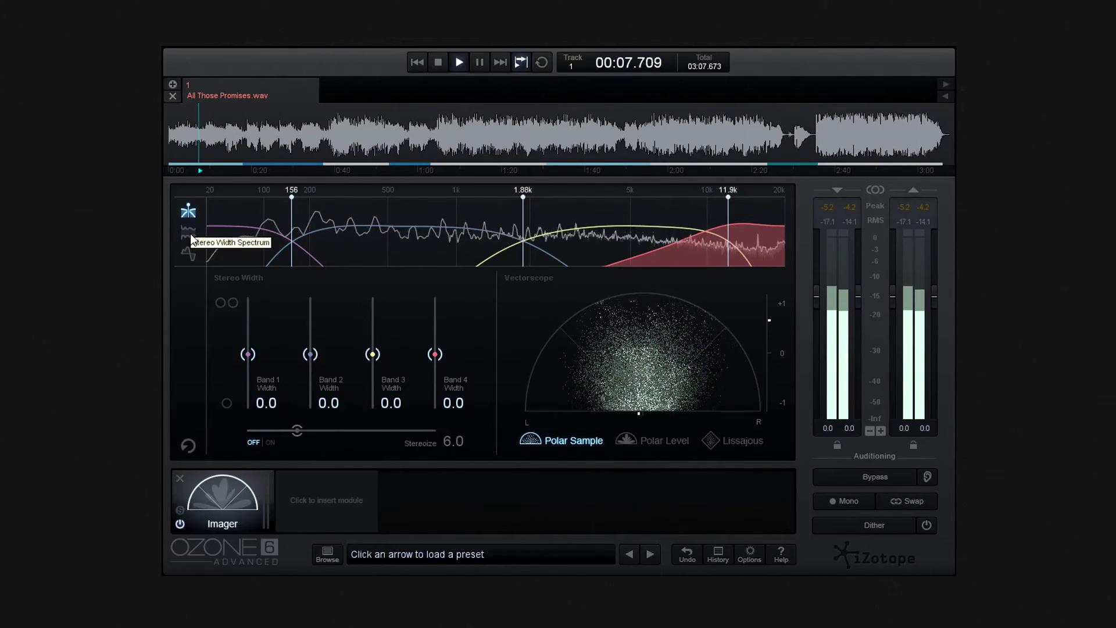
# Show the stereo width spectrum, then the correlation trace, then return to the crossover spectrum.
pyautogui.click(190, 233)
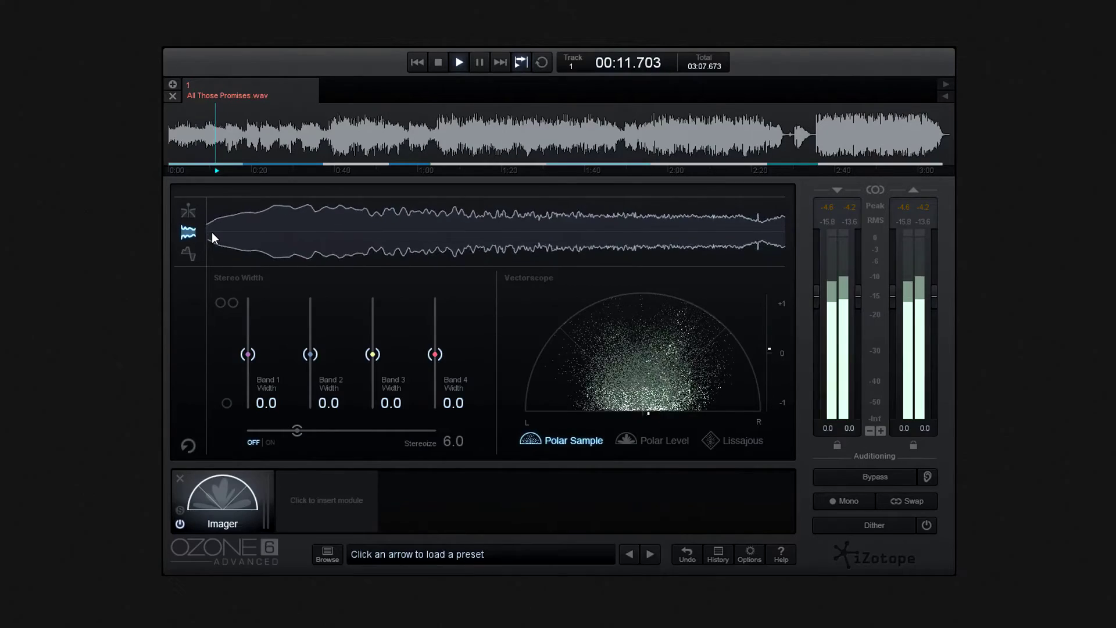
pyautogui.click(189, 254)
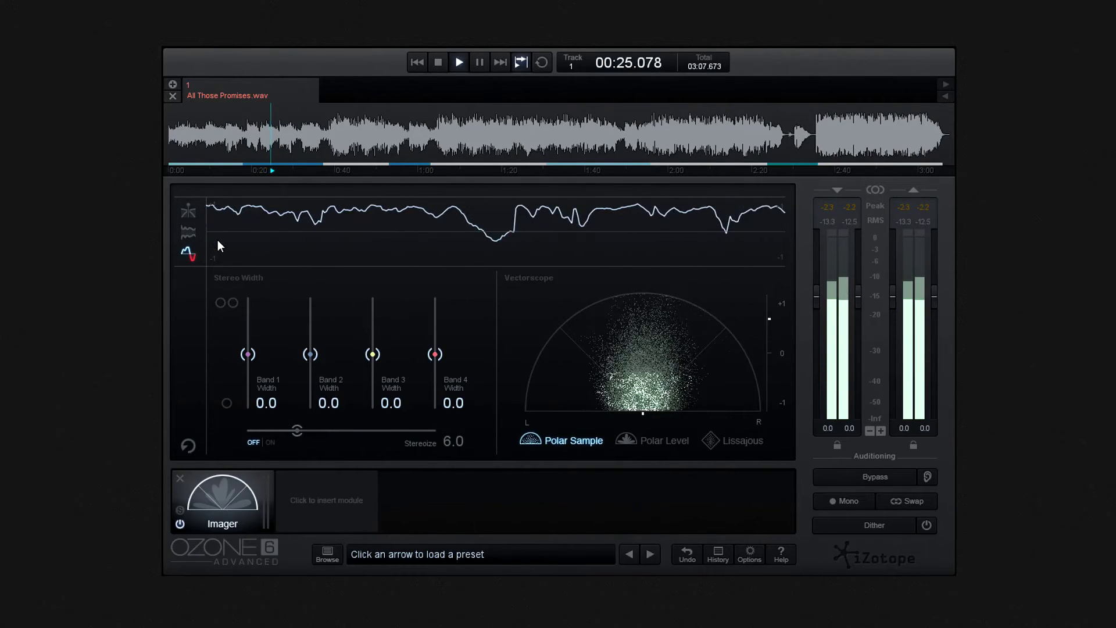
pyautogui.click(187, 214)
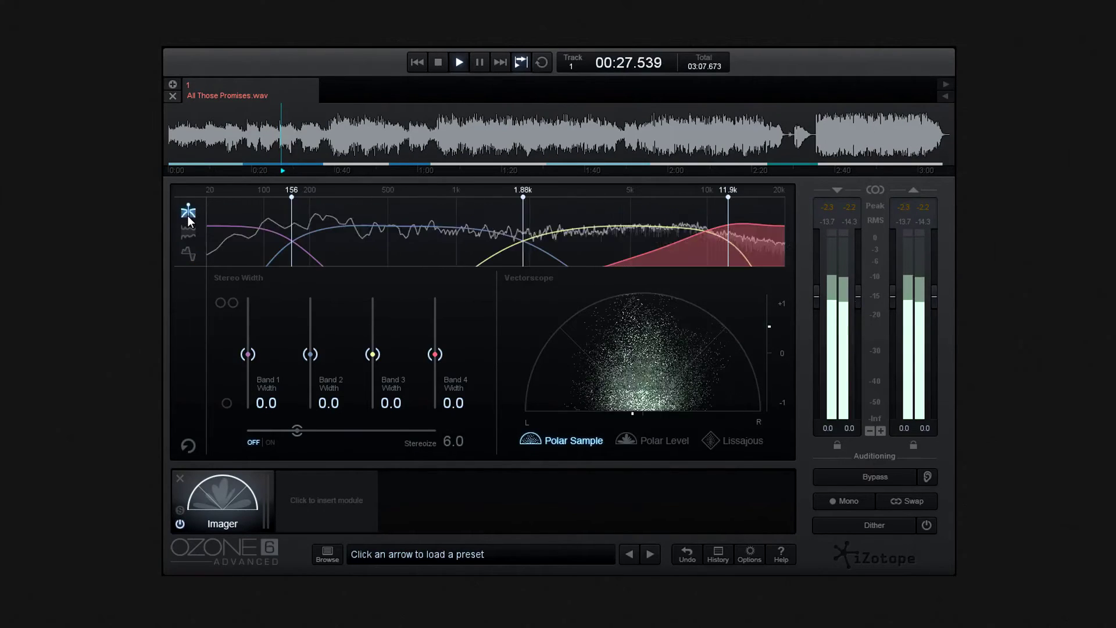
# Stop playback and restart All Those Promises.wav from the beginning.
pyautogui.click(438, 62)
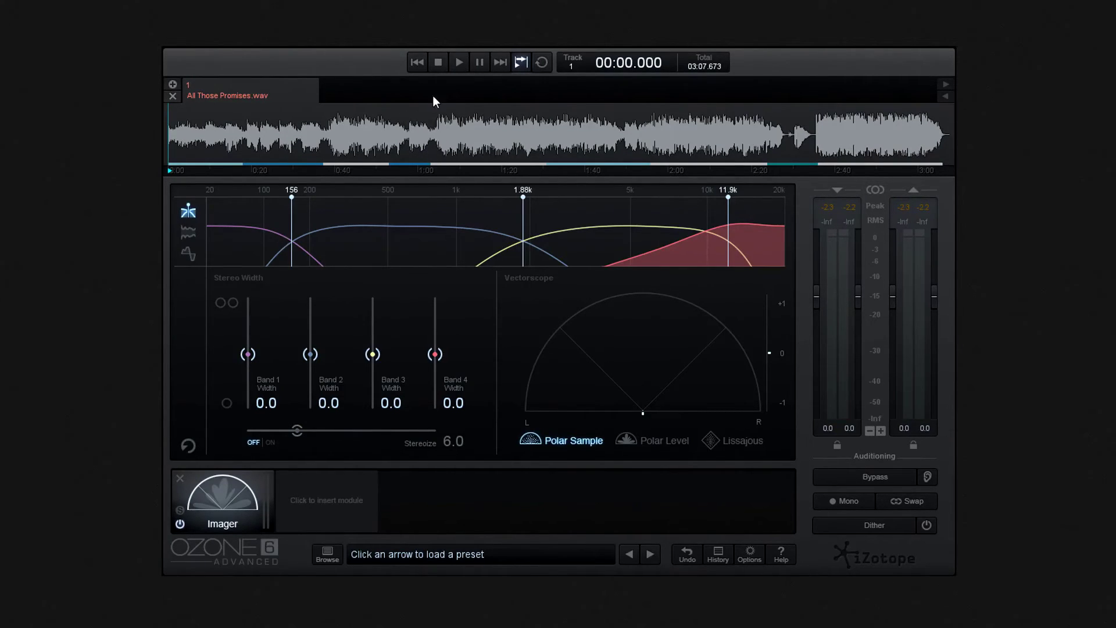
pyautogui.click(458, 62)
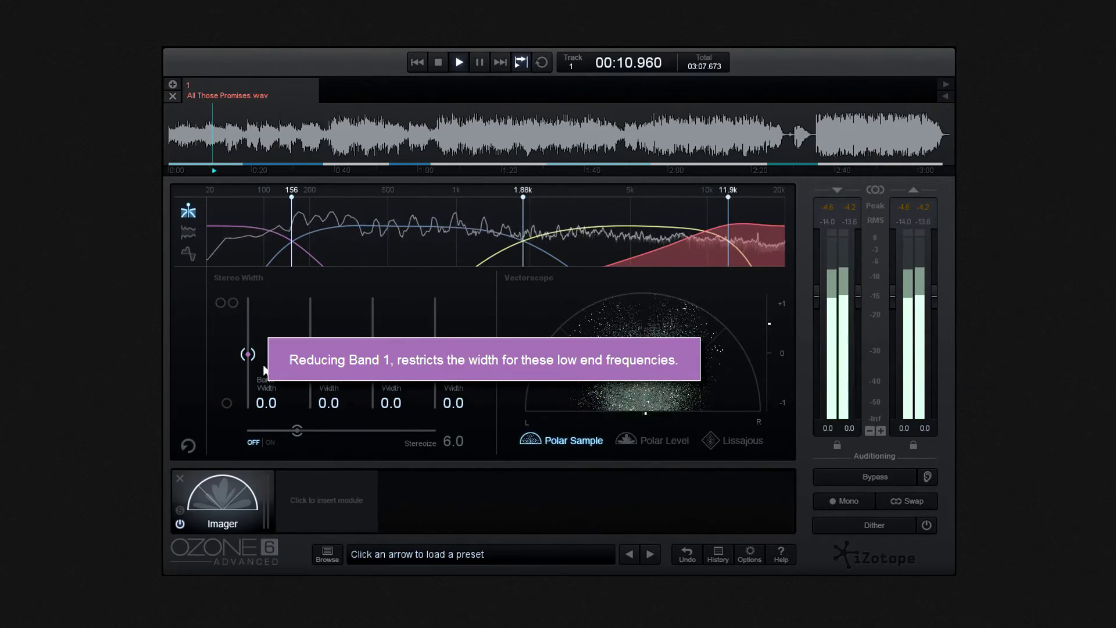
# Narrow Band 1 to -24.1, lower its crossover to ~117 Hz, widen Bands 2–3 to 16.5 and 22.8.
pyautogui.moveTo(251, 354); pyautogui.dragTo(250, 368)
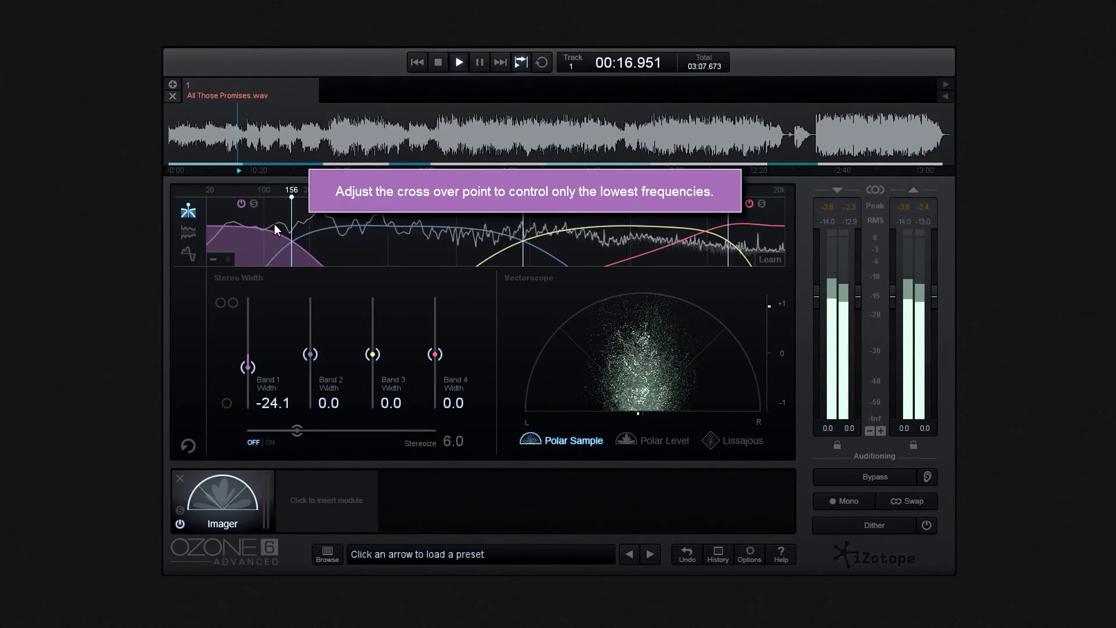
pyautogui.moveTo(293, 204); pyautogui.dragTo(266, 201)
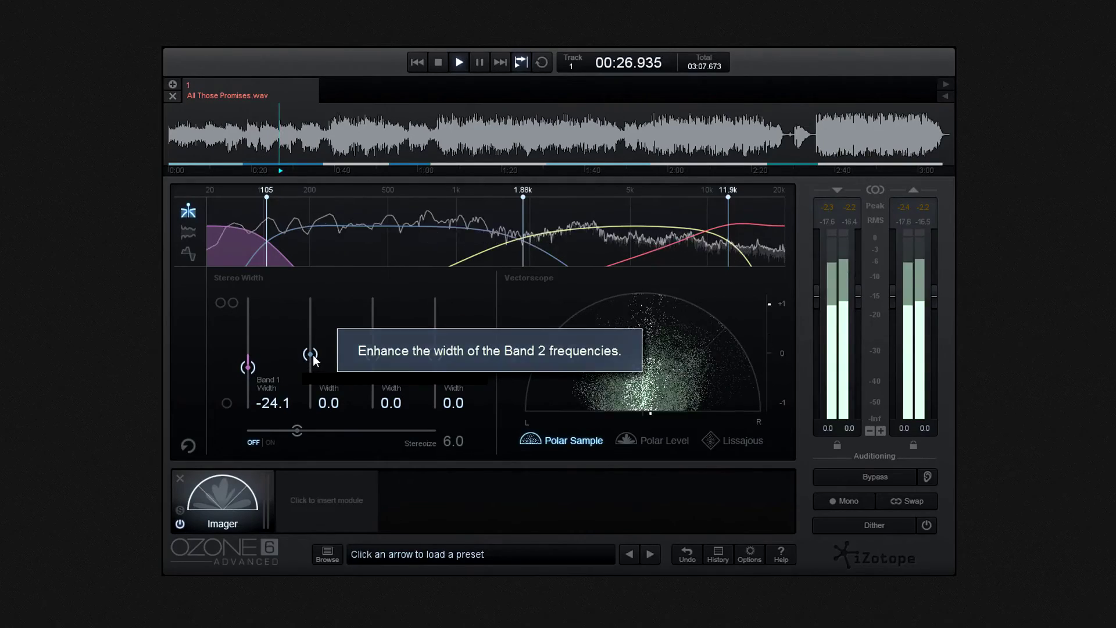
pyautogui.moveTo(310, 354); pyautogui.dragTo(316, 351)
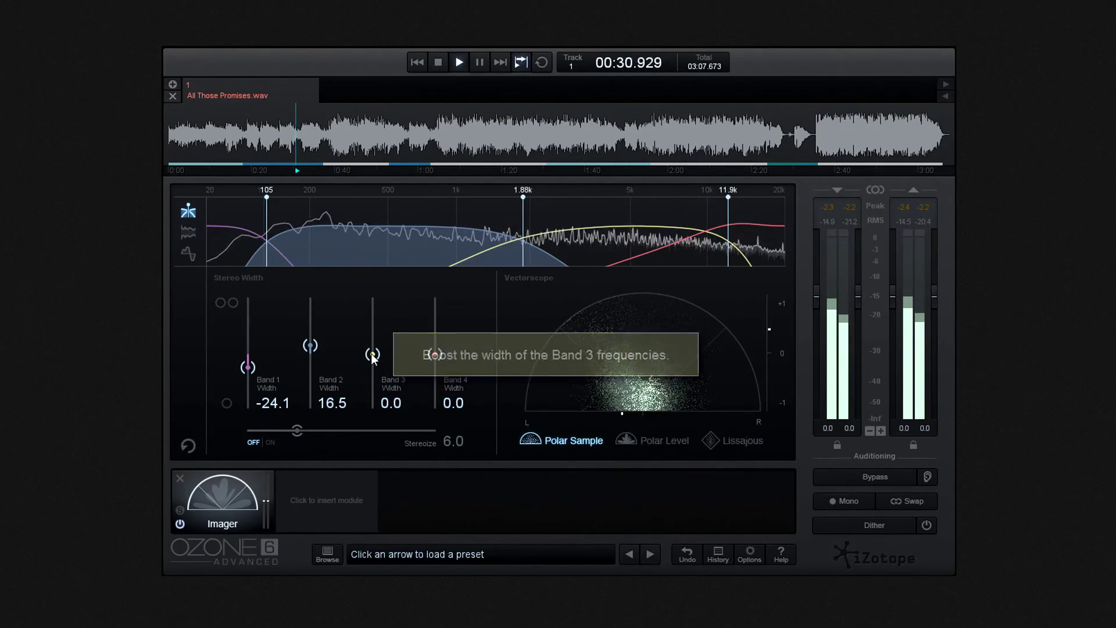
pyautogui.moveTo(373, 355); pyautogui.dragTo(372, 340)
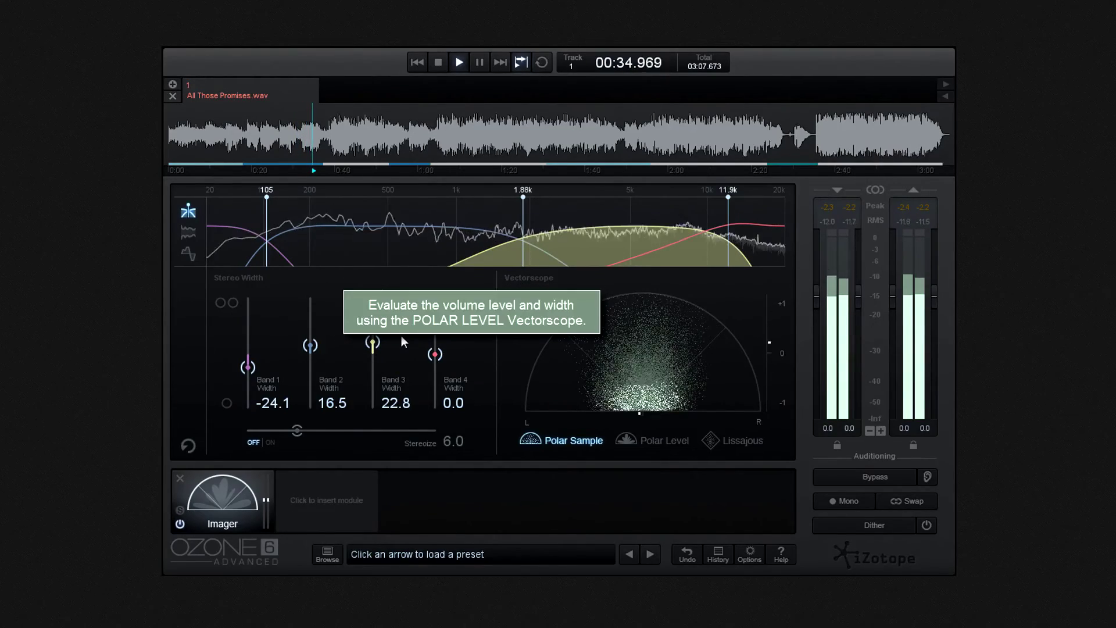
pyautogui.click(626, 440)
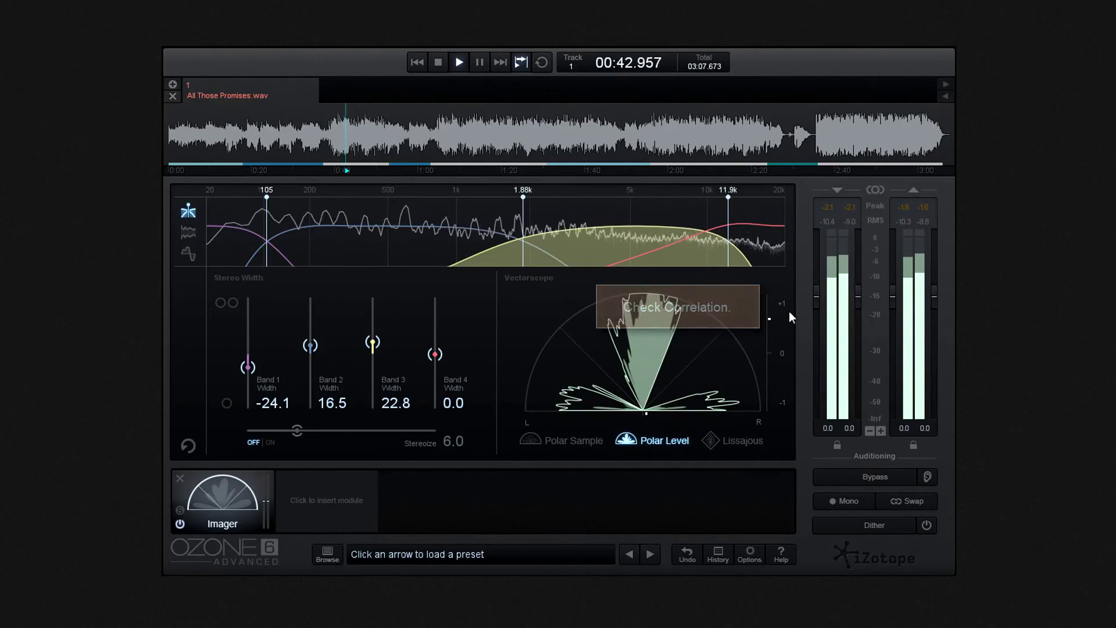
# Cycle the vectorscope through Lissajous, Polar Level and Polar Sample, finishing on Polar Level.
pyautogui.click(713, 441)
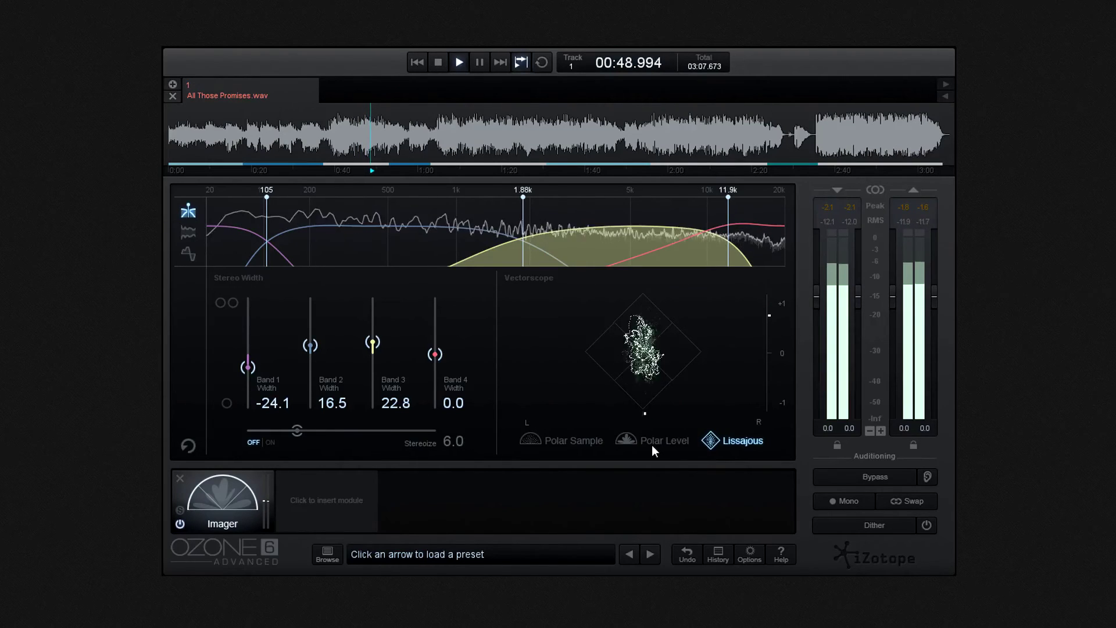
pyautogui.click(630, 441)
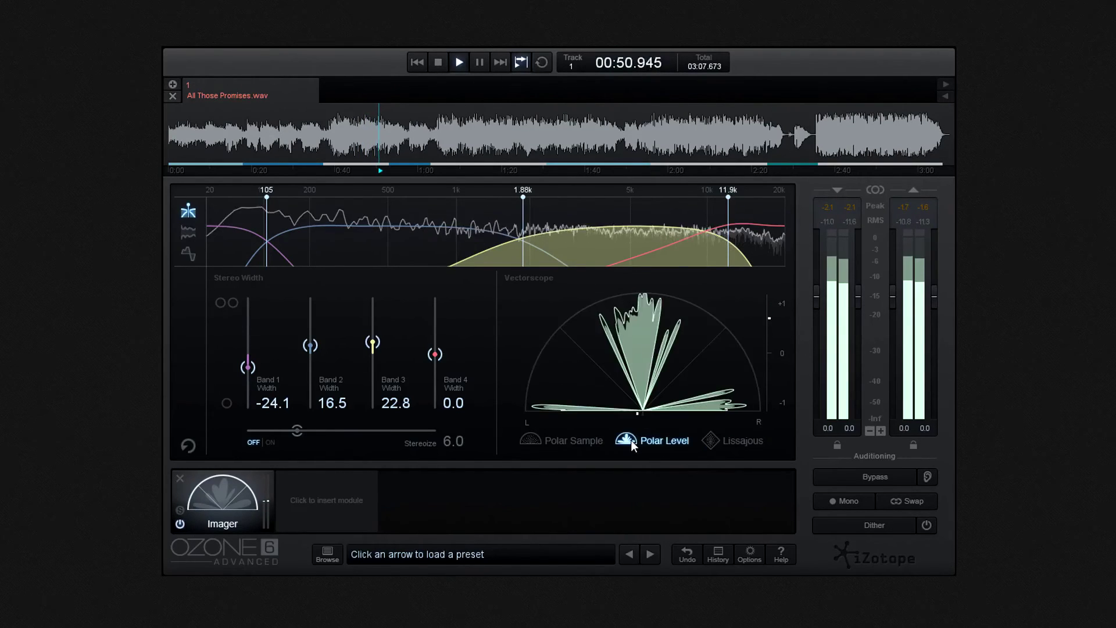
pyautogui.click(531, 440)
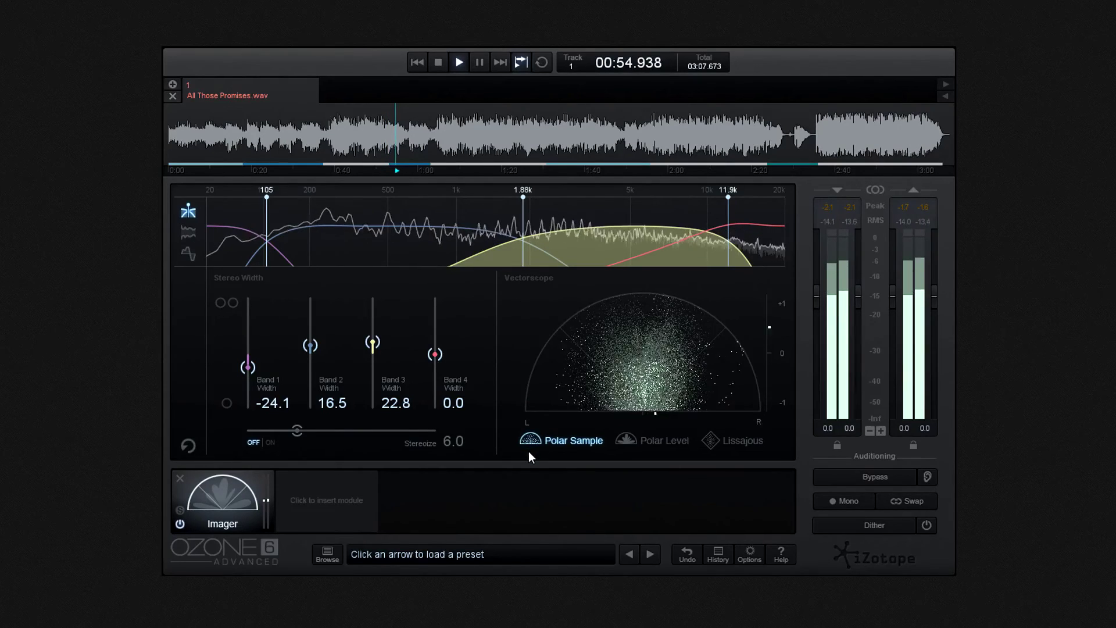
pyautogui.click(623, 439)
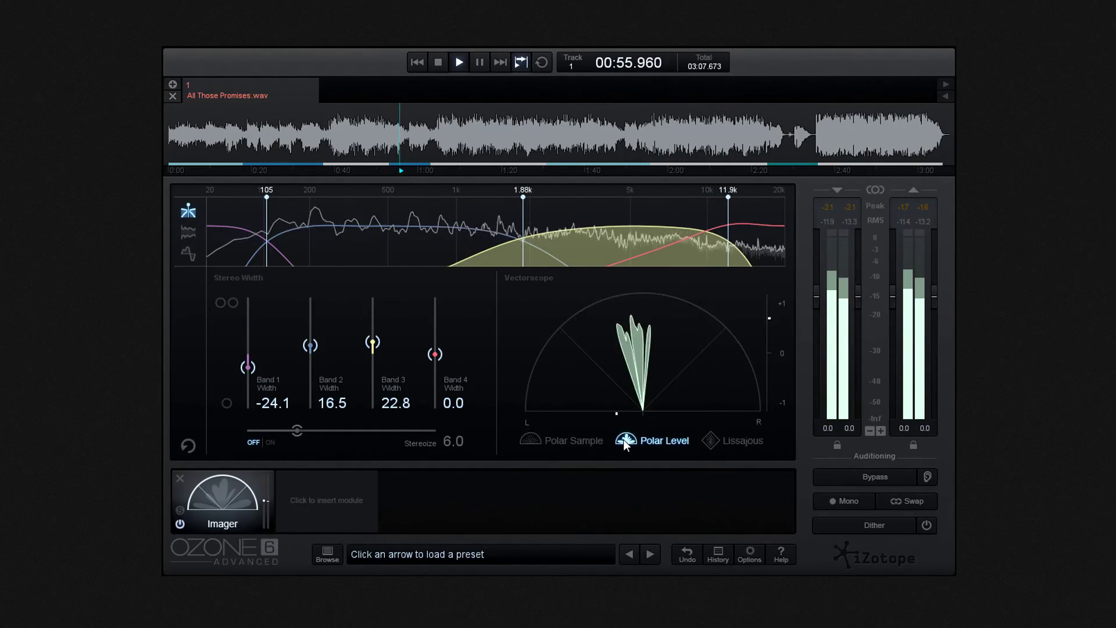
# Enable Stereoize at 9.0 and view the result as Polar Sample dots.
pyautogui.click(268, 442)
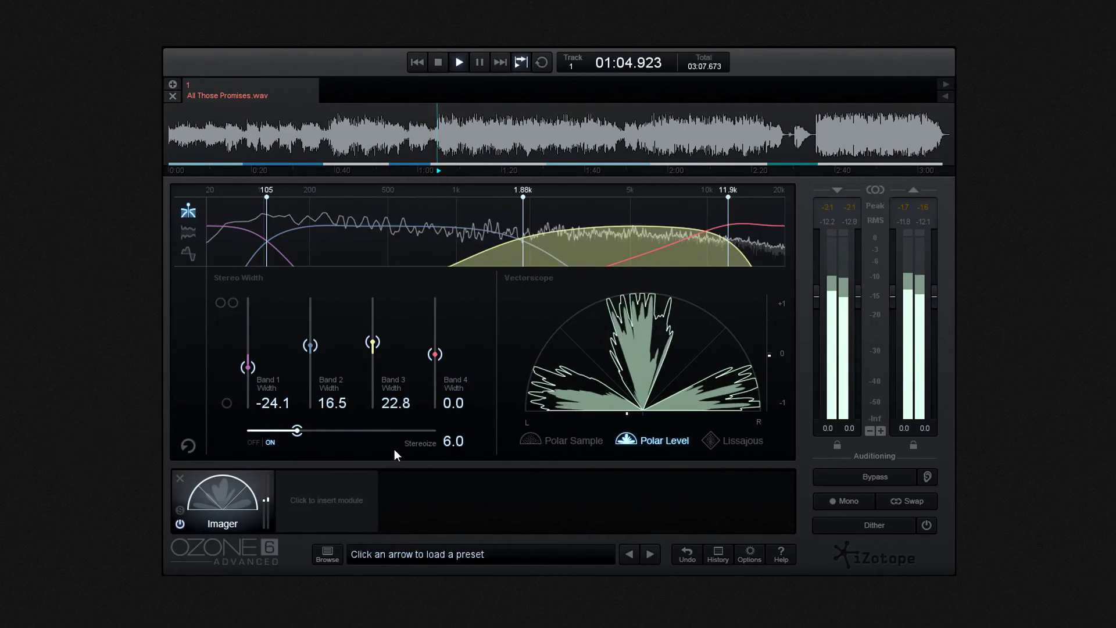
pyautogui.moveTo(297, 430); pyautogui.dragTo(326, 431)
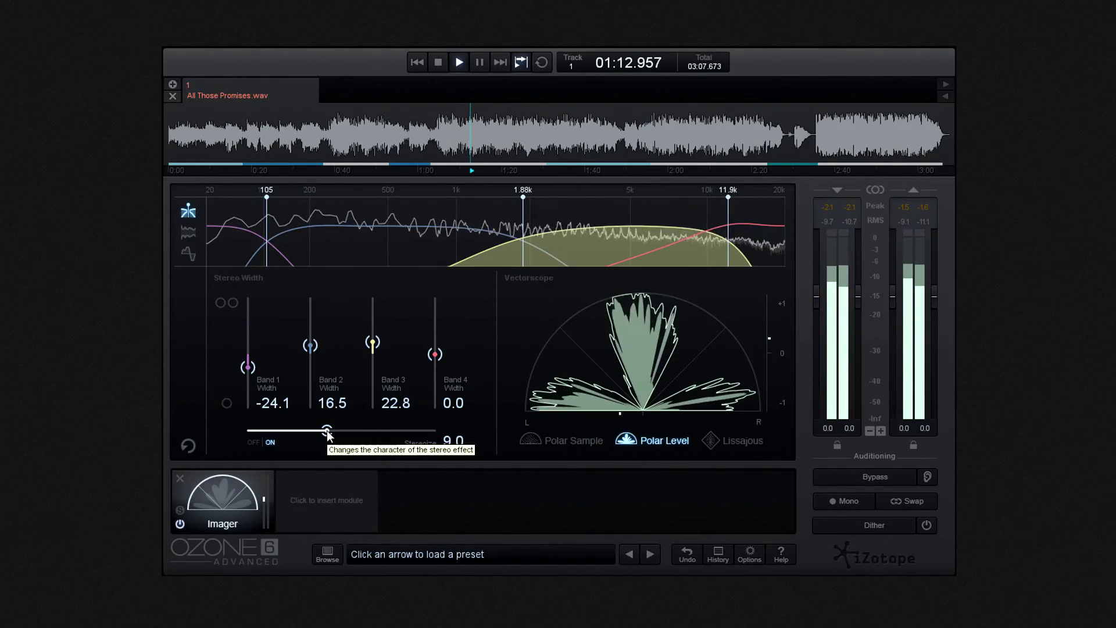
pyautogui.click(575, 446)
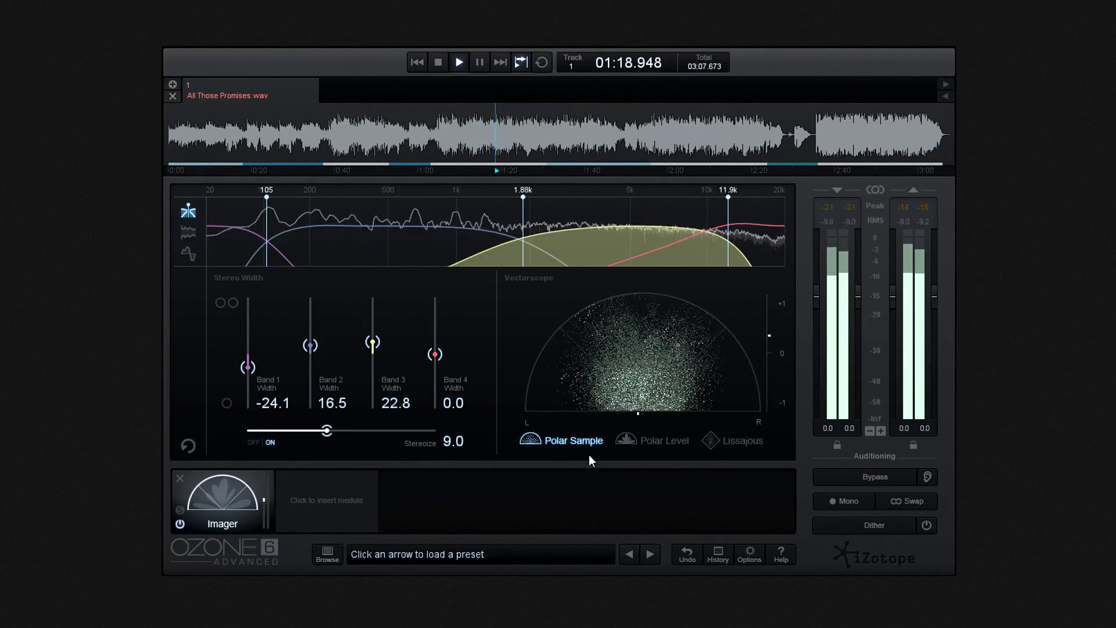
# Show Lissajous and the correlation trace, then set Band 1 to -20.3 and Band 2 to 20.3.
pyautogui.click(714, 441)
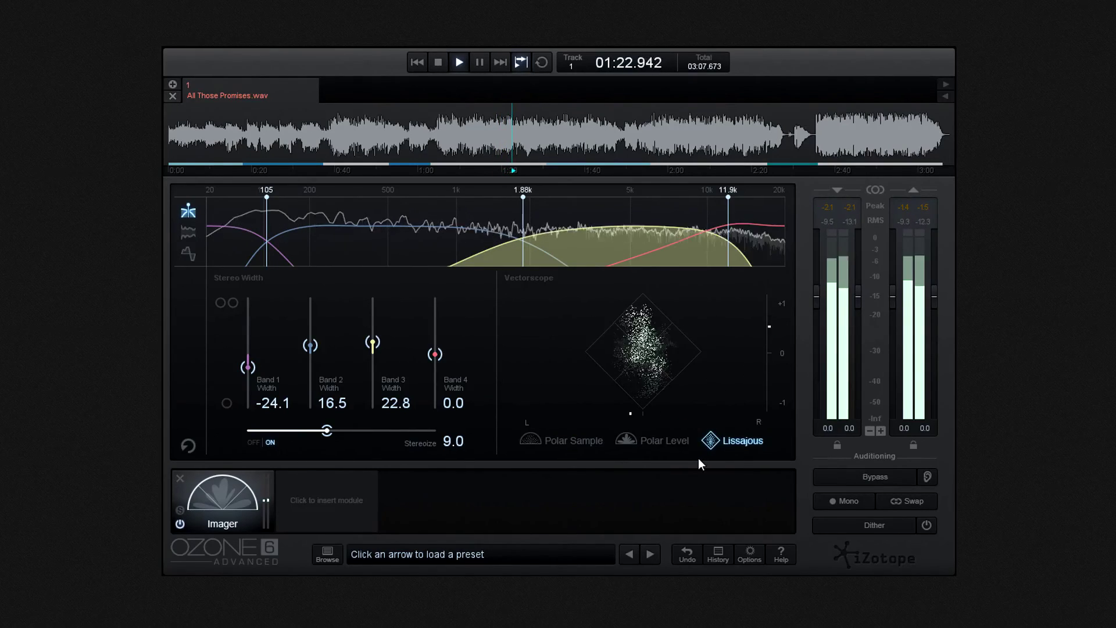
pyautogui.click(189, 233)
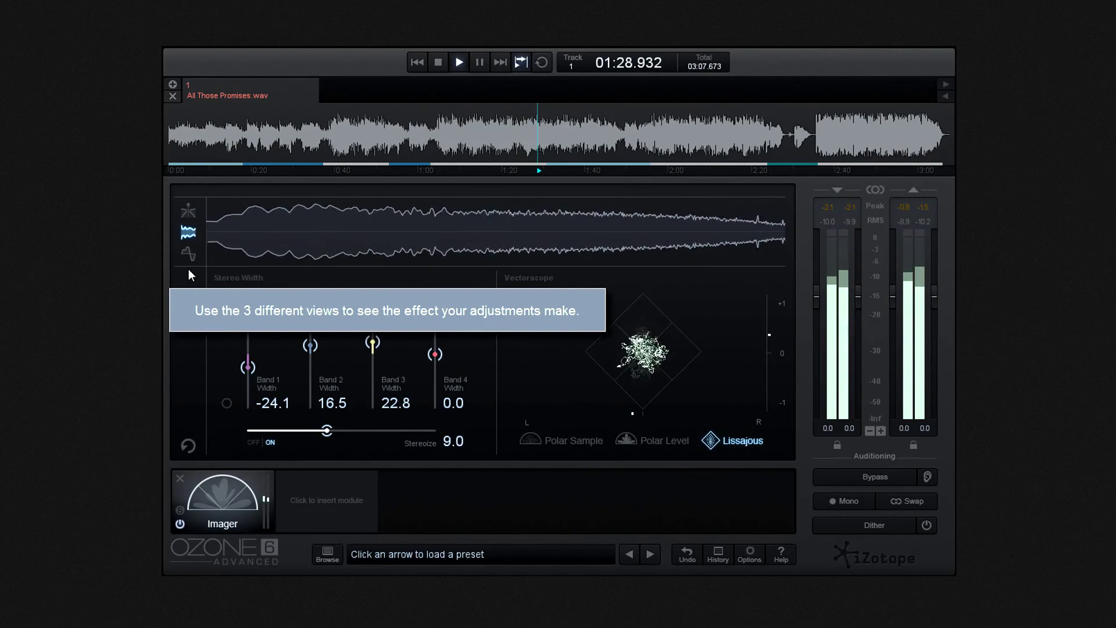
pyautogui.click(189, 253)
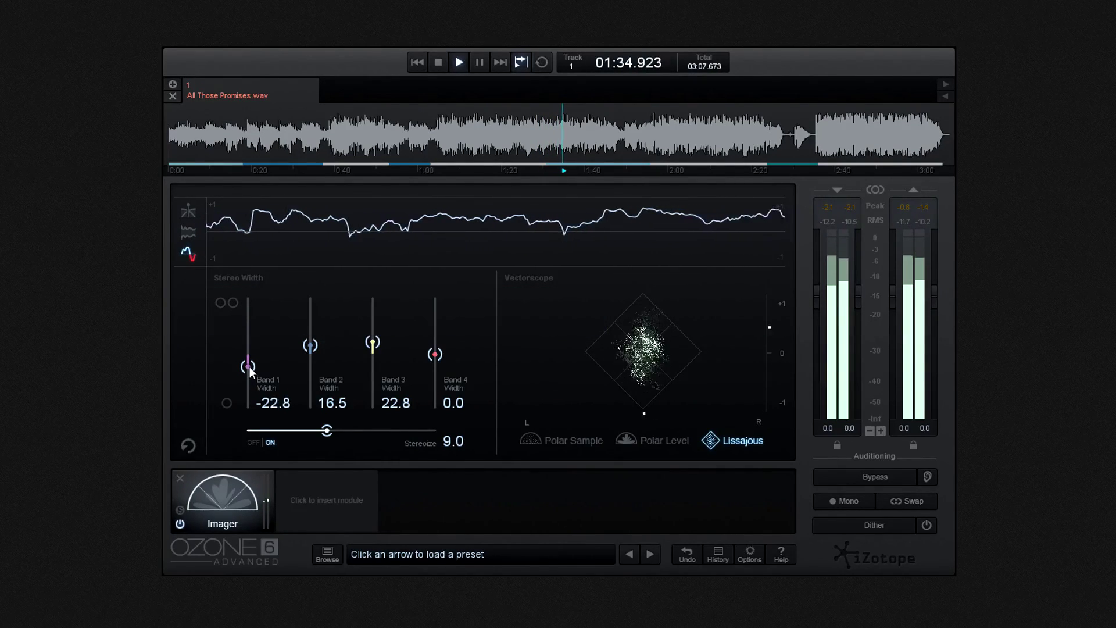
pyautogui.moveTo(249, 368); pyautogui.dragTo(313, 347)
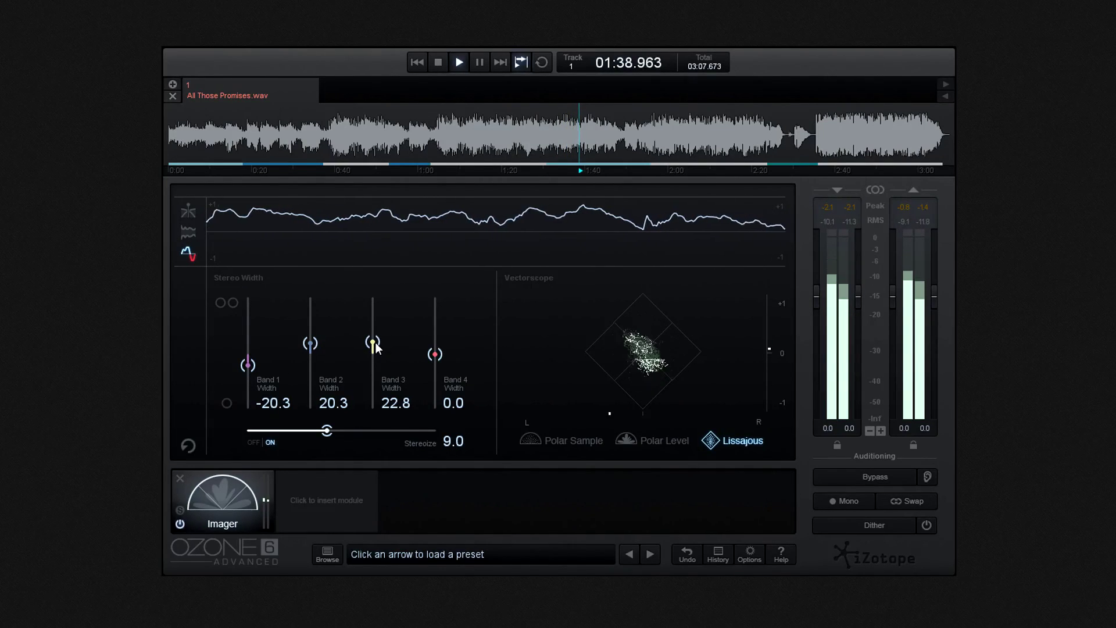
# Set Band 3 width to 31.6, Band 4 to 13.9, Band 2 to 12.7, and view in Polar Level.
pyautogui.moveTo(374, 344); pyautogui.dragTo(374, 338)
pyautogui.moveTo(435, 355); pyautogui.dragTo(436, 348)
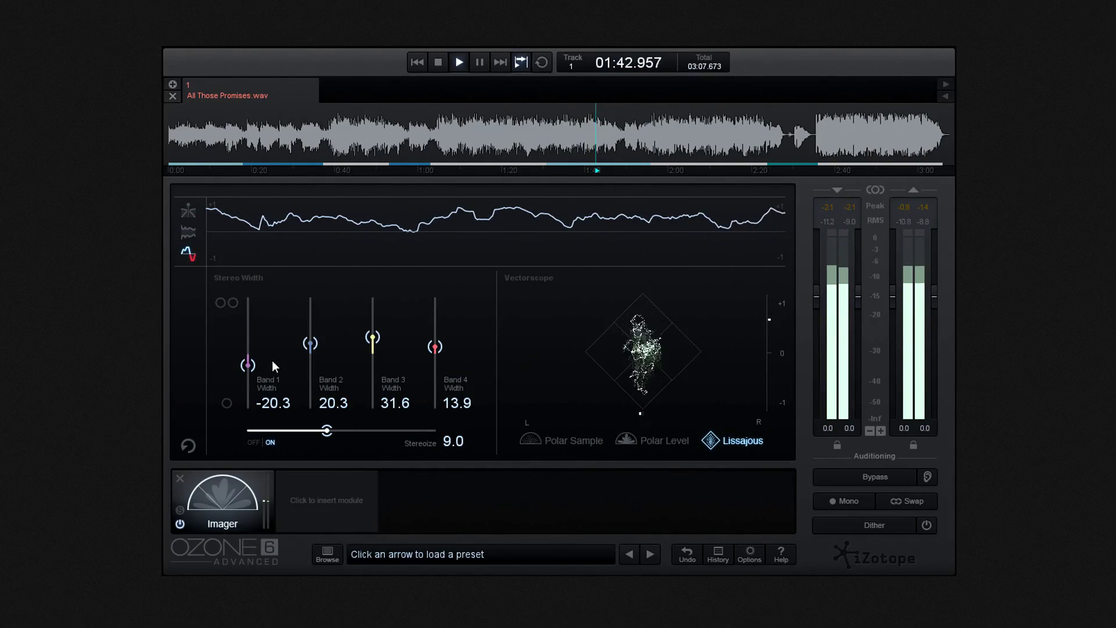
pyautogui.moveTo(310, 344); pyautogui.dragTo(312, 347)
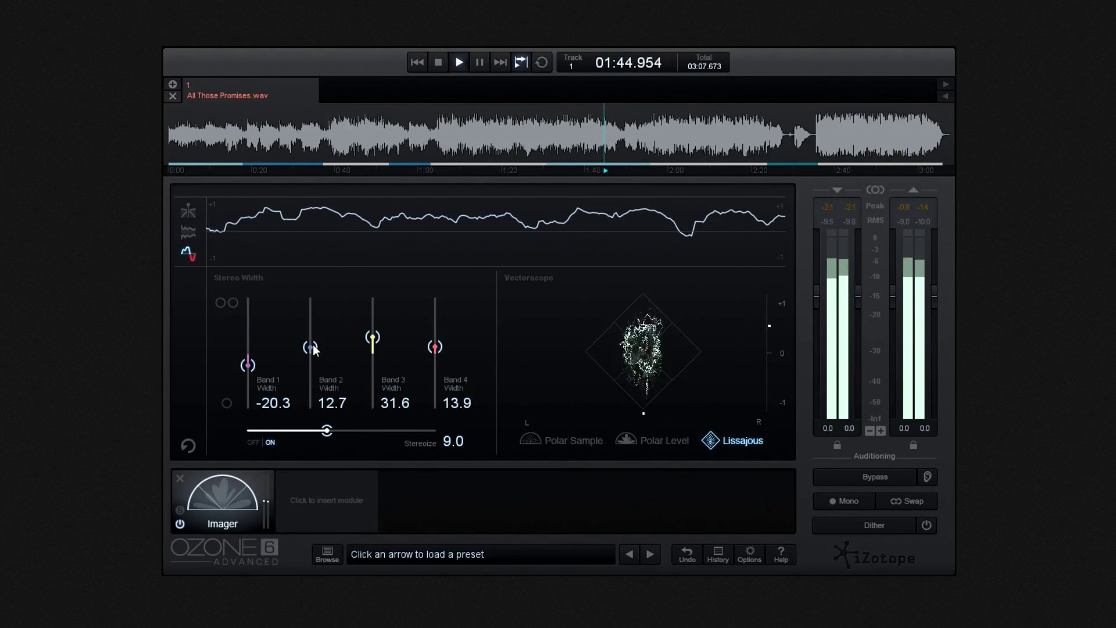
pyautogui.click(629, 441)
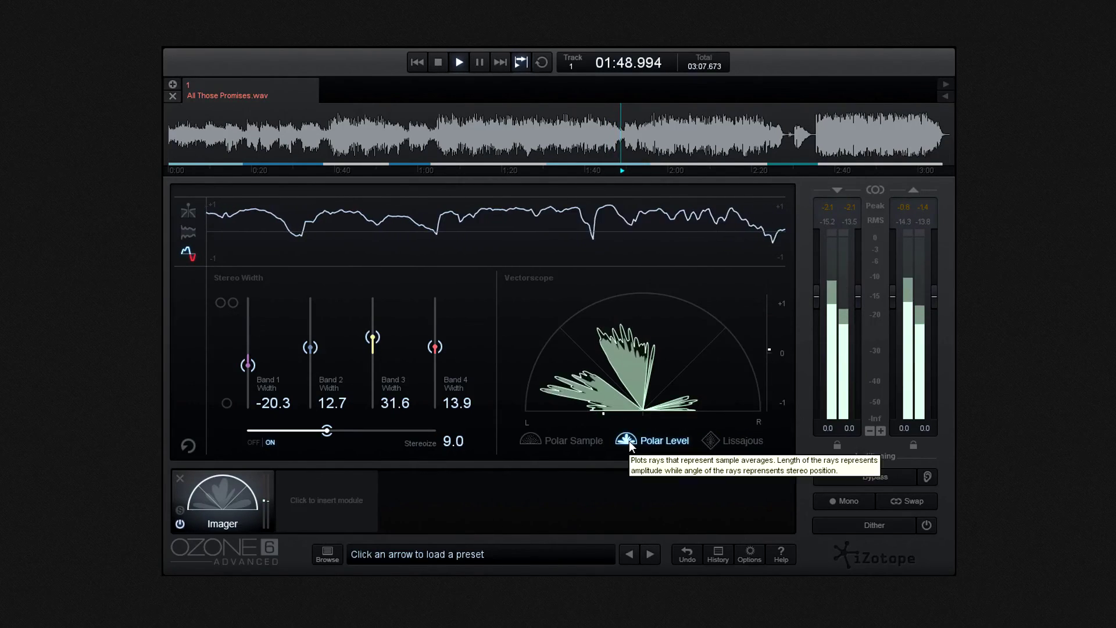